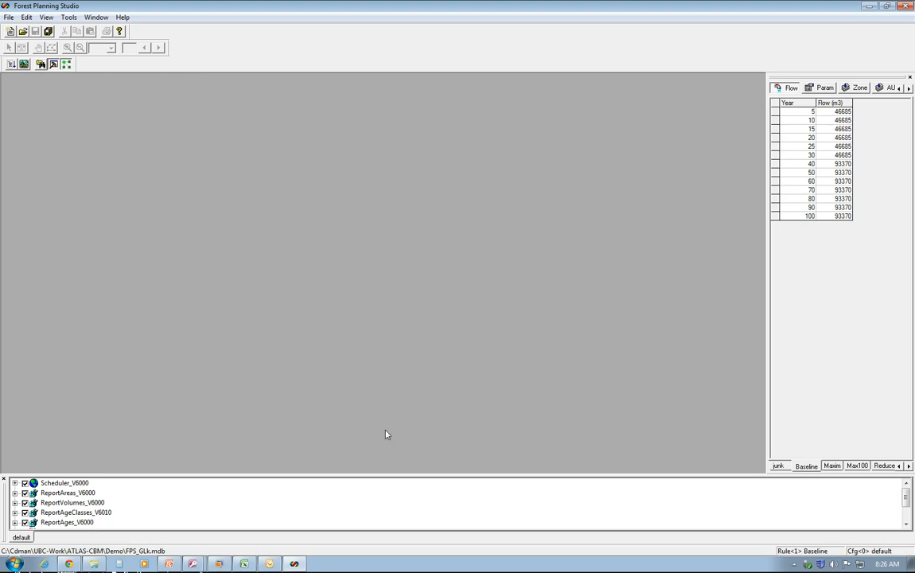
# Step: Open a new run, expand the Polygon output fields, and start the simulation with the Baseline rule
pyautogui.click(12, 64)
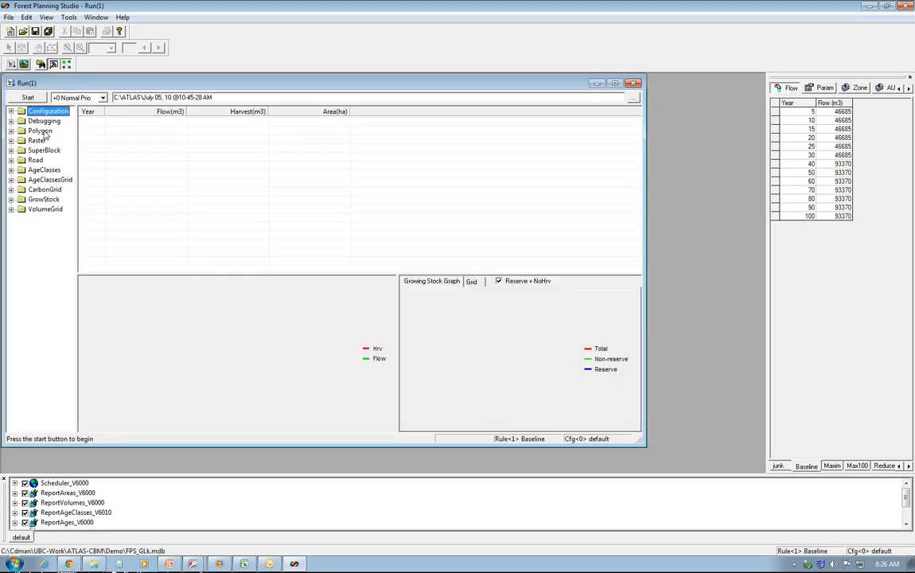
pyautogui.click(11, 130)
pyautogui.moveTo(76, 183); pyautogui.dragTo(136, 182)
pyautogui.click(22, 170)
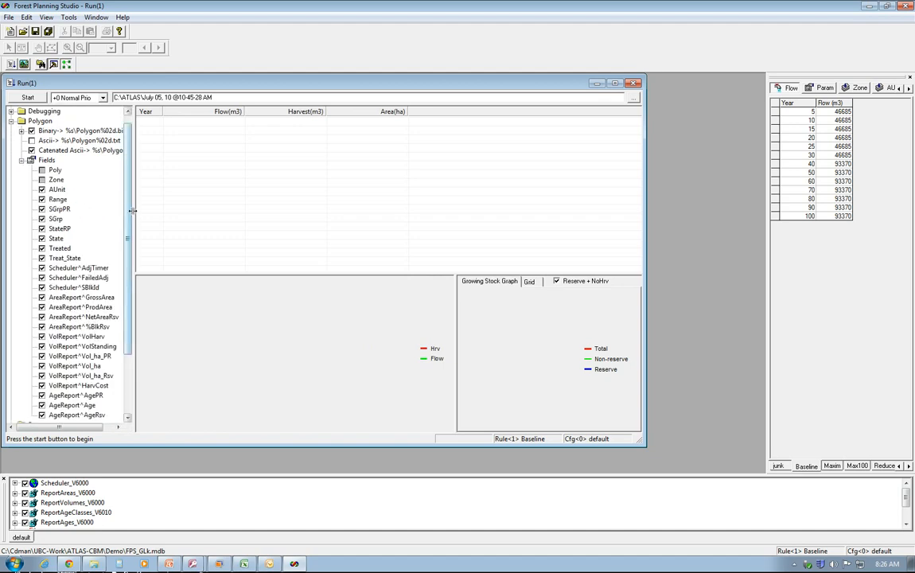
pyautogui.moveTo(129, 217)
pyautogui.mouseDown()
pyautogui.moveTo(130, 246)
pyautogui.moveTo(130, 209)
pyautogui.mouseUp()
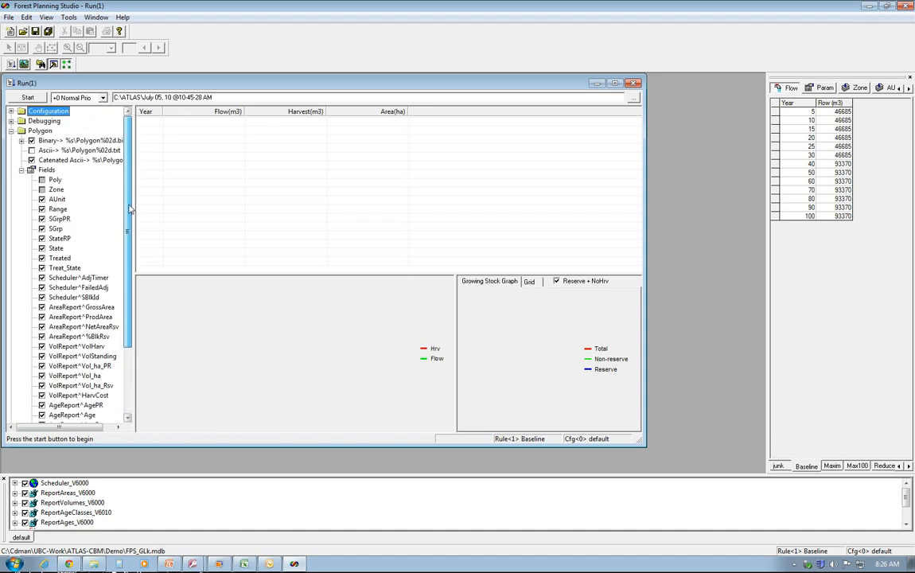
pyautogui.click(28, 98)
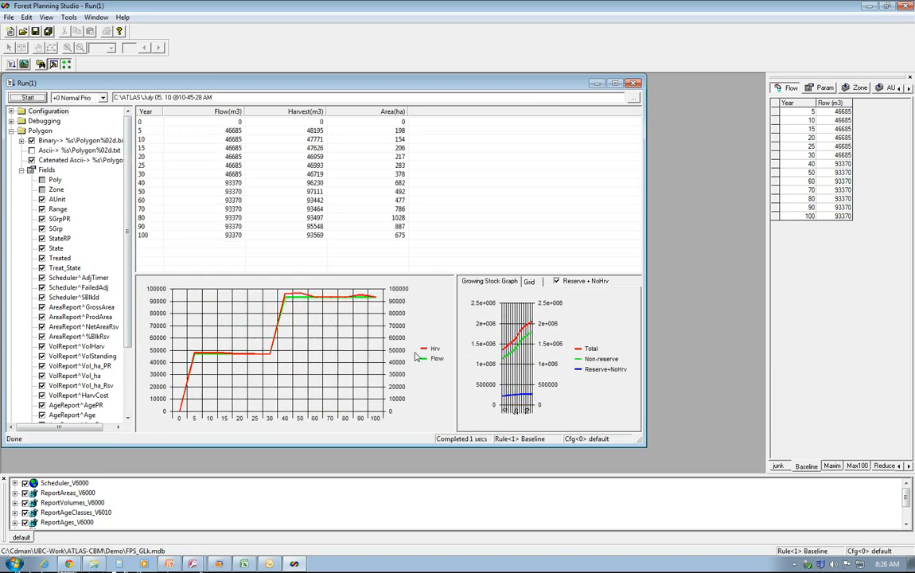
# Step: Open the run's output folder from the Polygon binary output entry and open Polygon.txt in Microsoft Excel
pyautogui.doubleClick(77, 141)
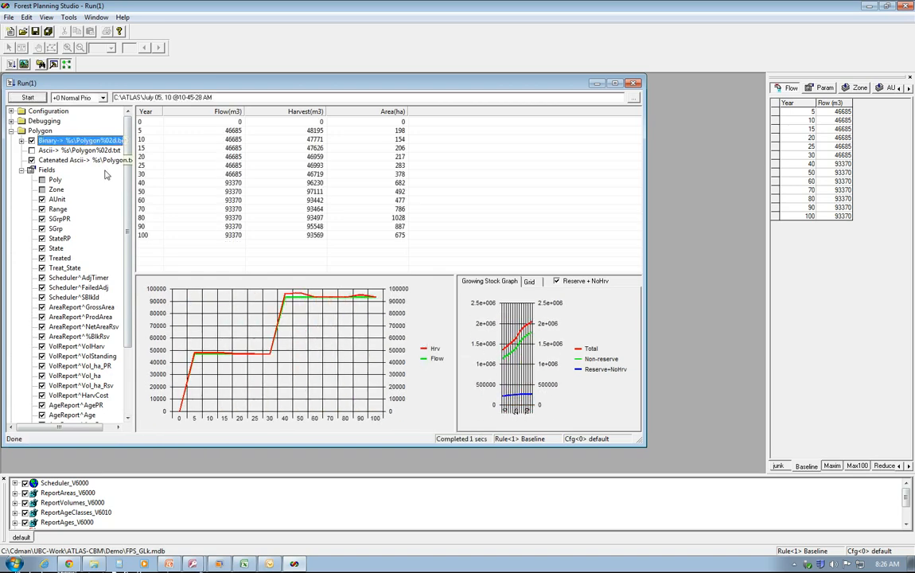
pyautogui.click(415, 226)
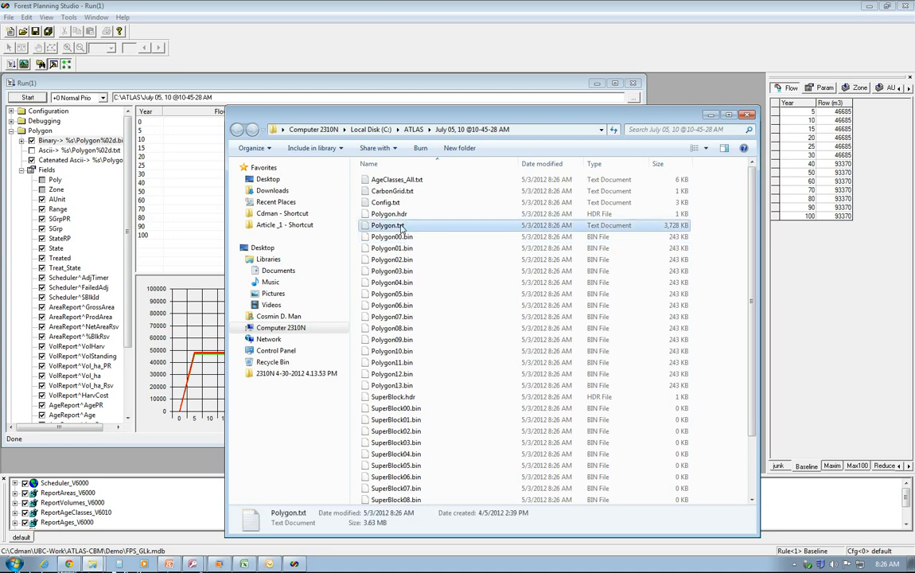
pyautogui.rightClick(417, 229)
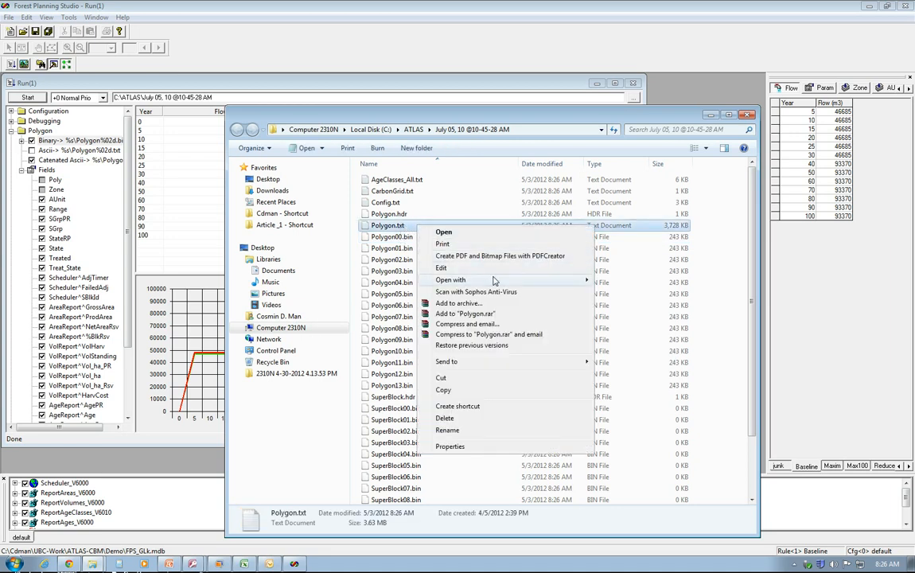
pyautogui.moveTo(493, 279)
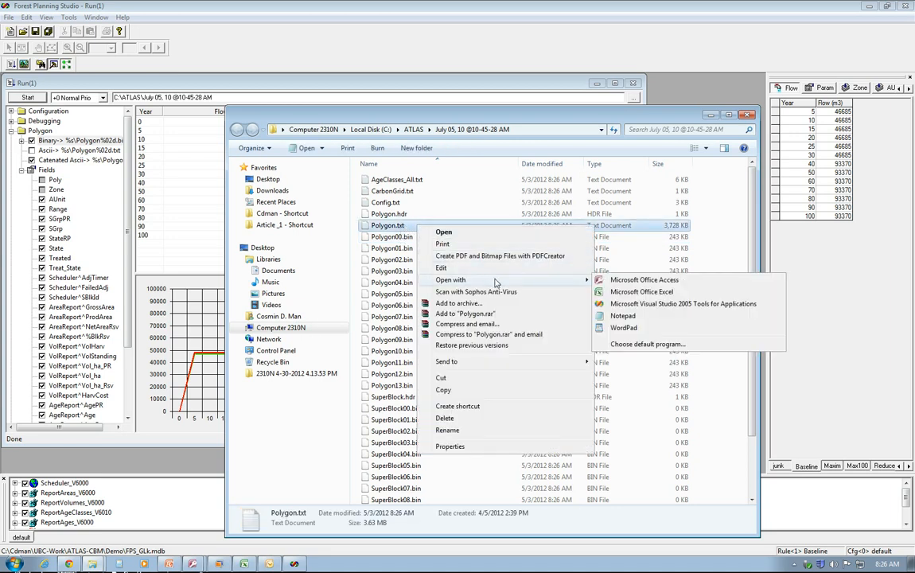
pyautogui.click(636, 291)
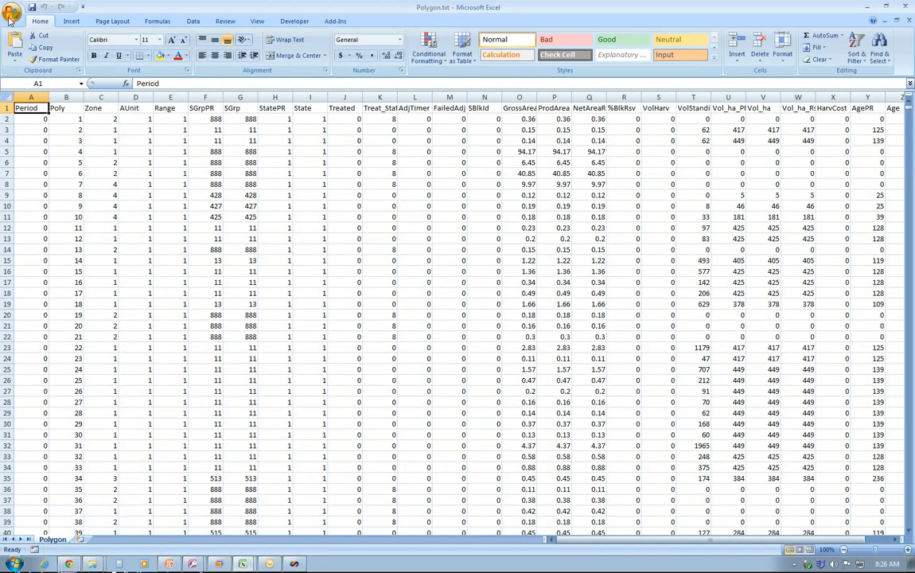
# Step: Save the polygon data as the Excel workbook Polygon.xlsx in the UBC-Work\ATLAS-CBM\Demo folder, then close Excel and the output folder
pyautogui.click(109, 52)
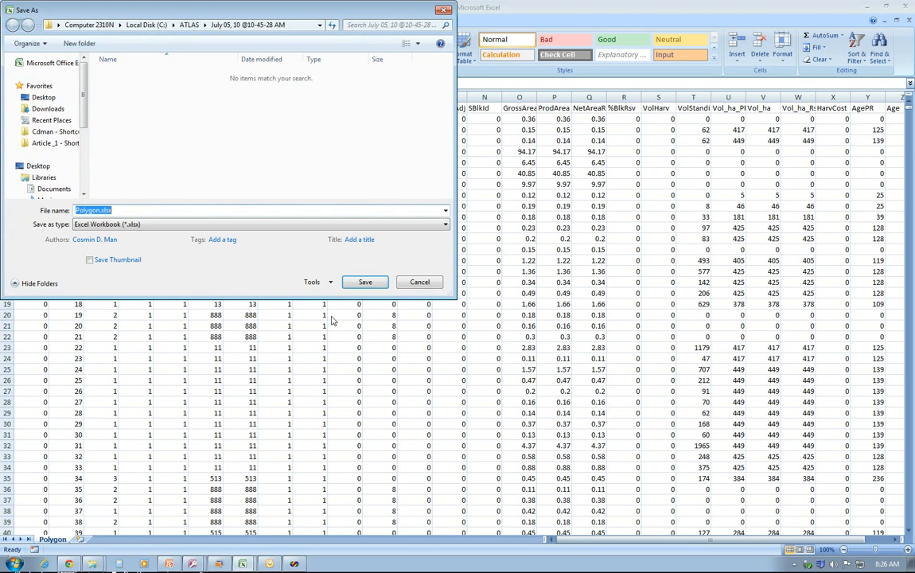
pyautogui.click(56, 143)
pyautogui.click(54, 131)
pyautogui.scroll(-3, 163, 159)
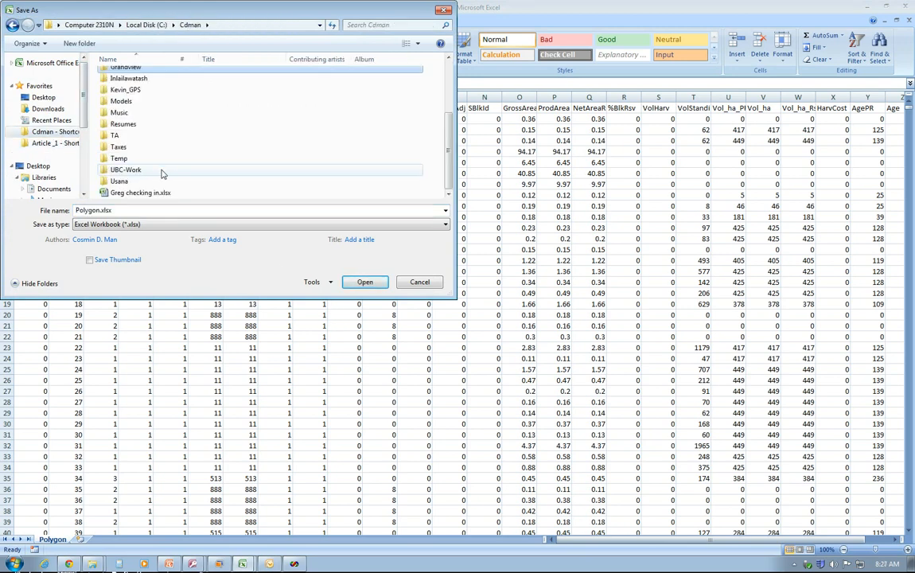
pyautogui.click(139, 171)
pyautogui.doubleClick(140, 172)
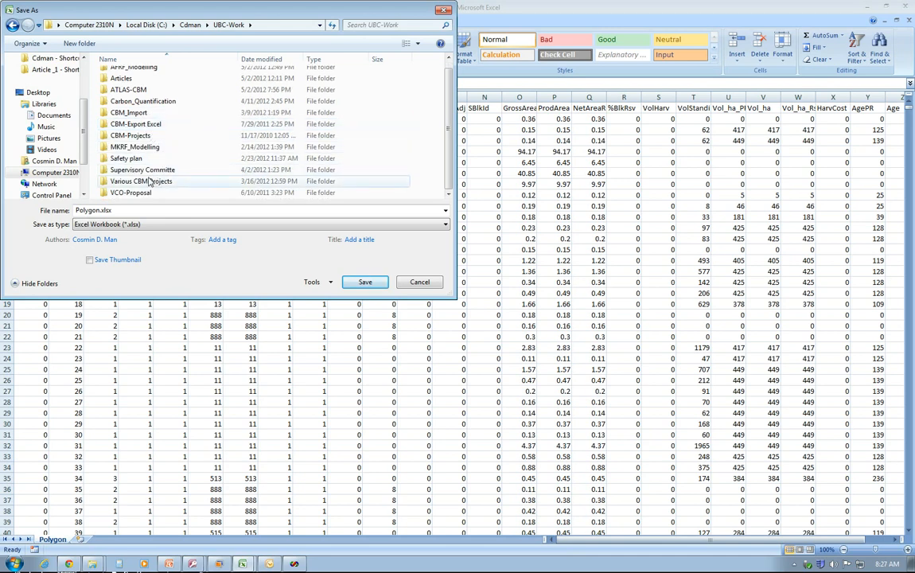
pyautogui.doubleClick(142, 90)
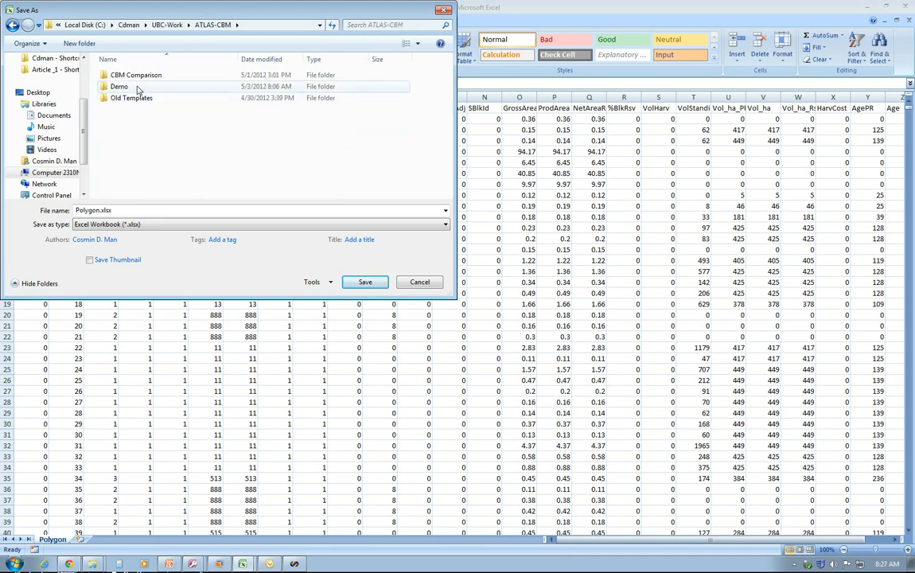
pyautogui.doubleClick(138, 87)
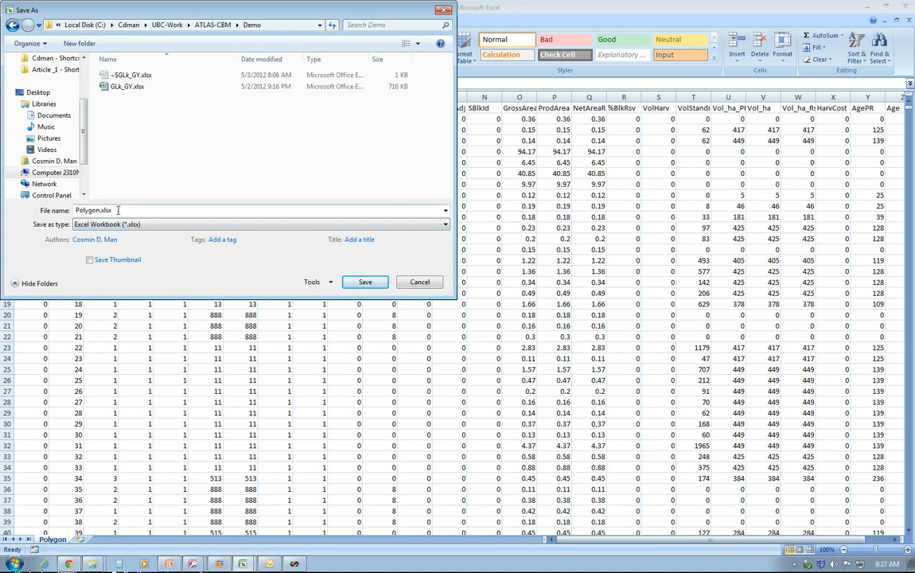
pyautogui.click(376, 284)
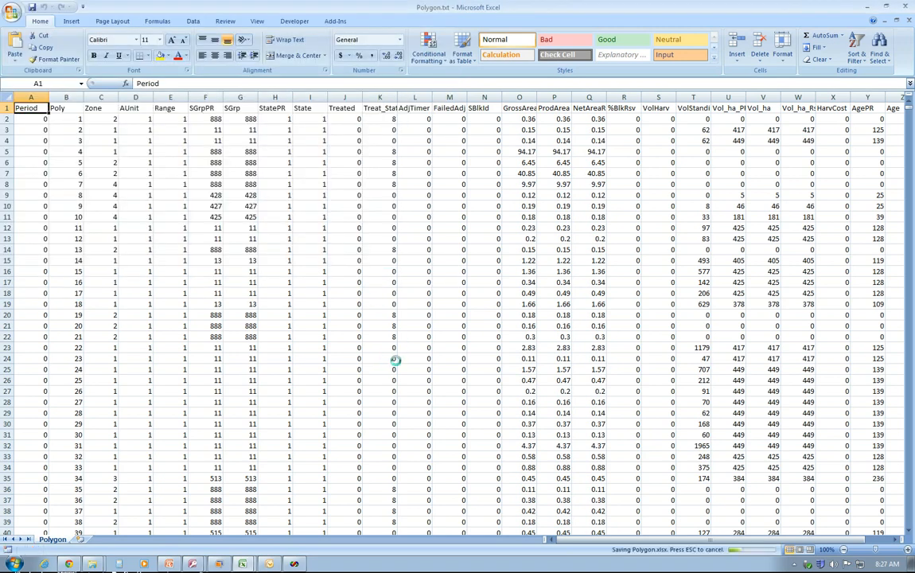
pyautogui.click(904, 8)
pyautogui.click(760, 114)
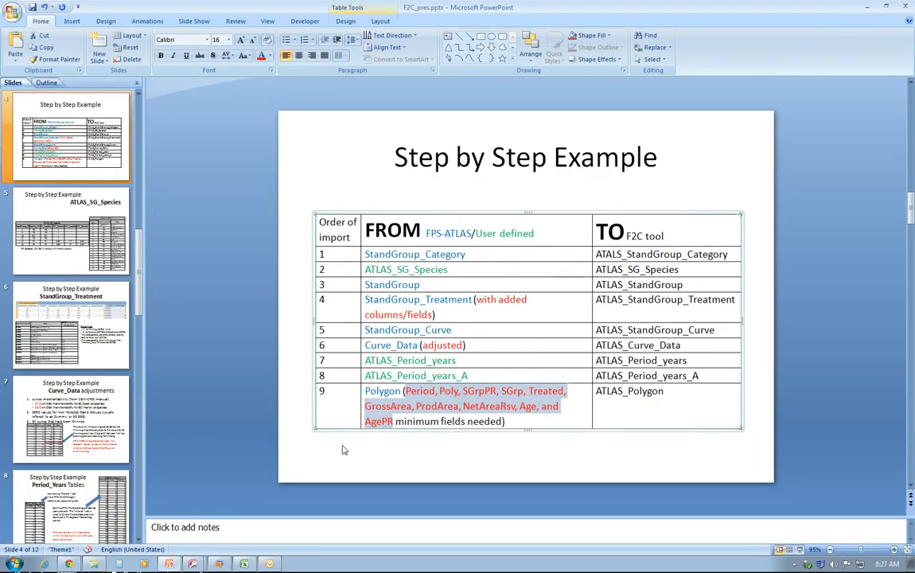
# Step: Switch to the F2C_v1 database in Access and choose Polygon.xlsx from the ATLAS-CBM\Demo folder as the Excel import source
pyautogui.click(196, 564)
pyautogui.click(180, 521)
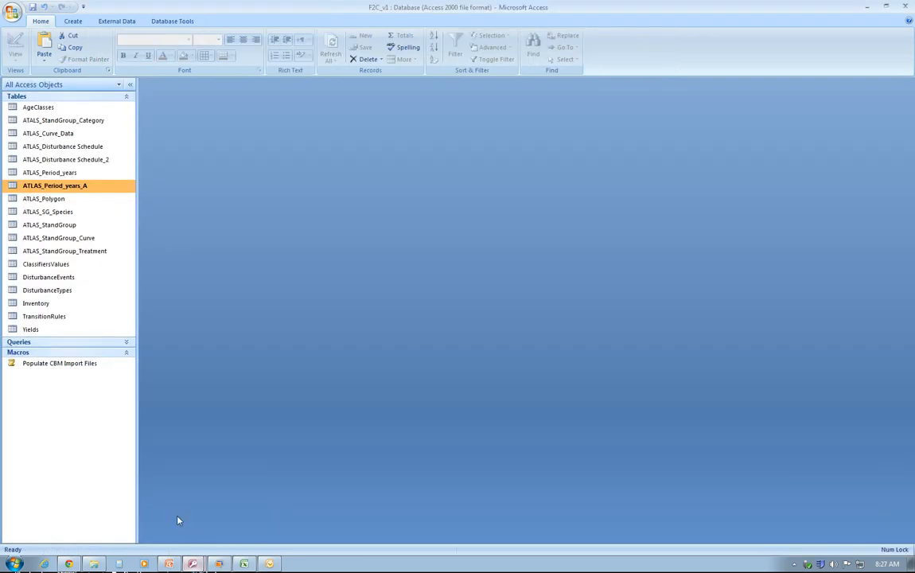
pyautogui.click(72, 22)
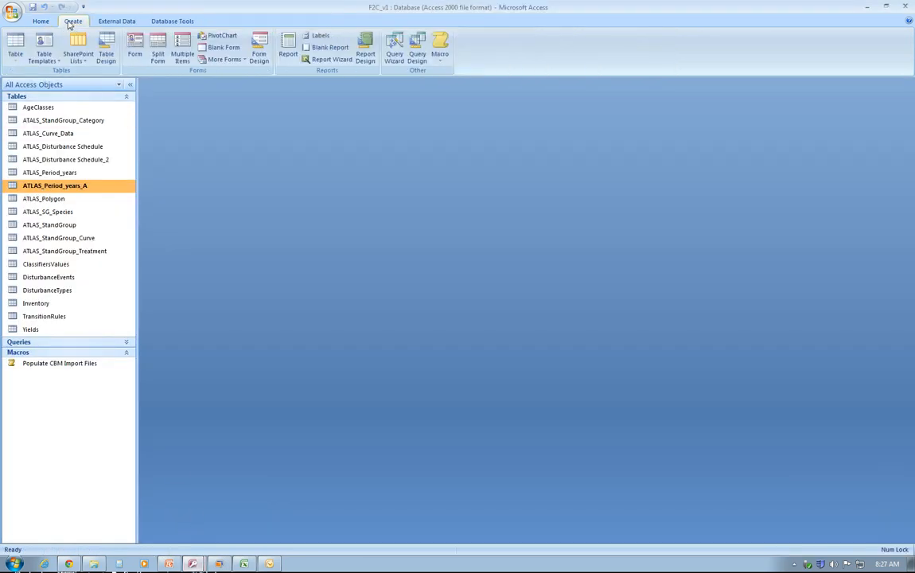
pyautogui.click(101, 21)
pyautogui.click(67, 46)
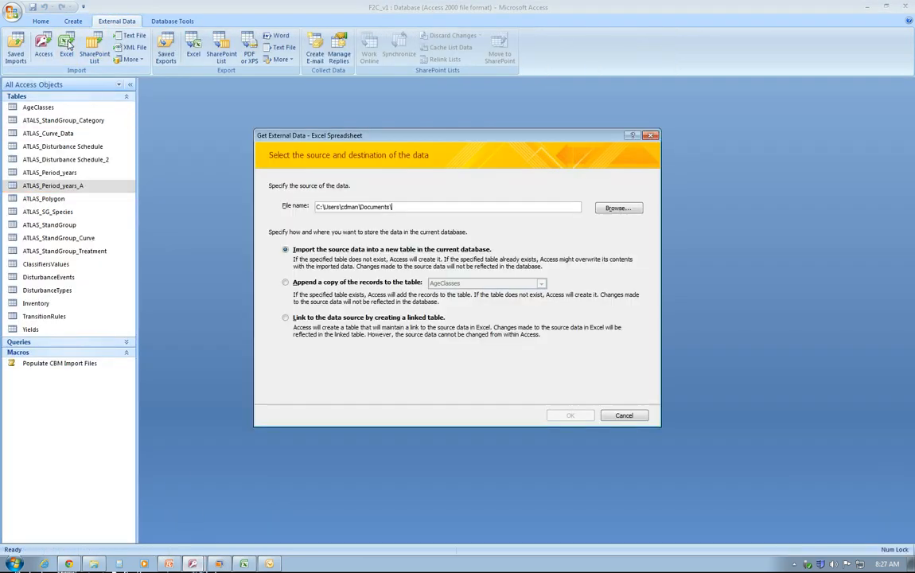
pyautogui.click(617, 208)
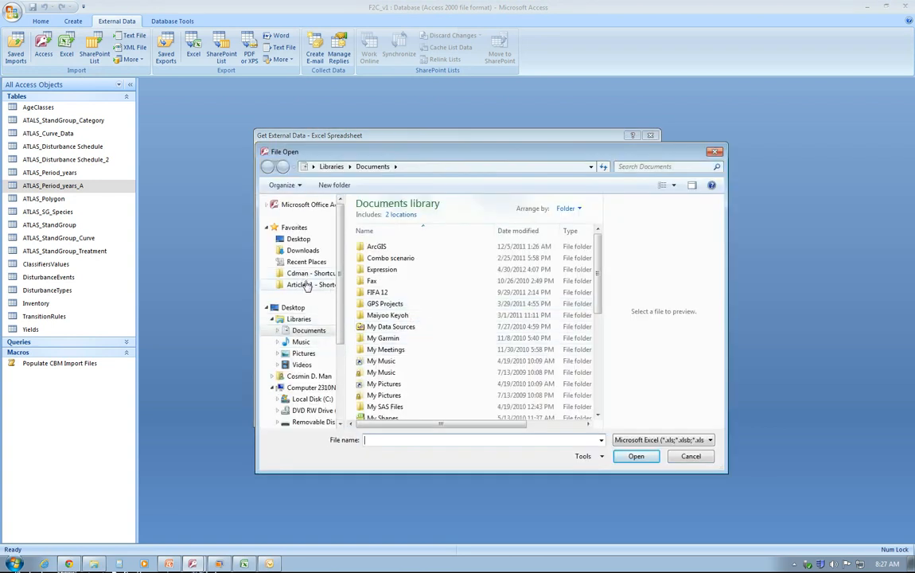
pyautogui.click(308, 273)
pyautogui.scroll(-2, 432, 345)
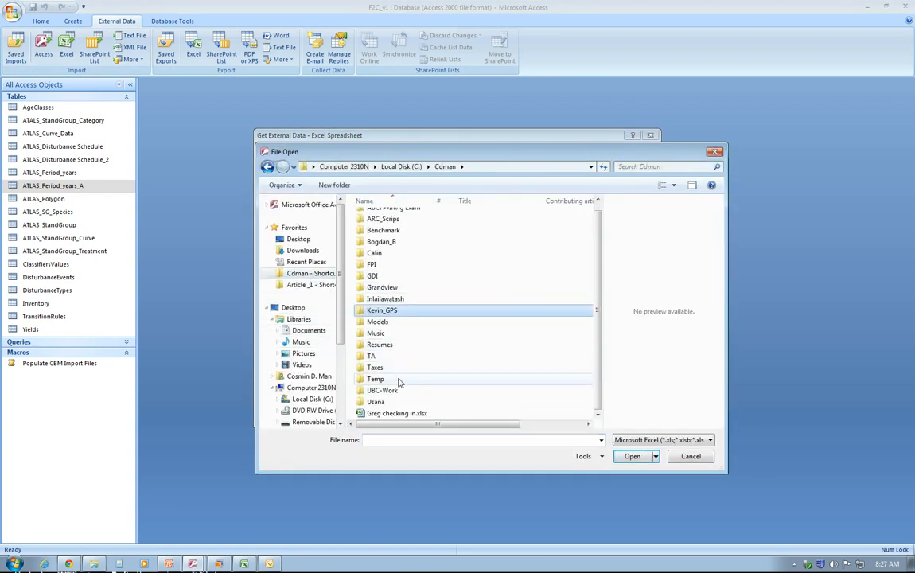
pyautogui.doubleClick(382, 355)
pyautogui.doubleClick(396, 241)
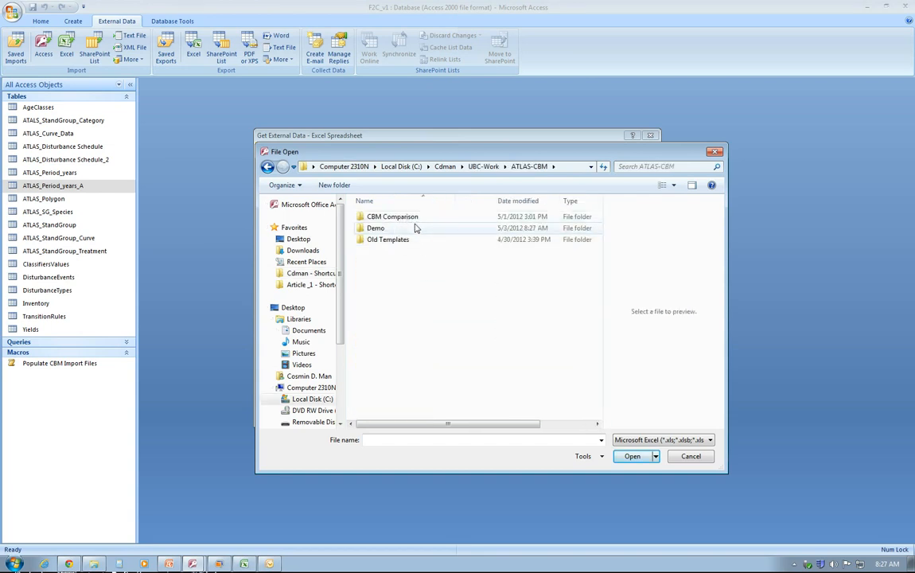
pyautogui.doubleClick(407, 229)
pyautogui.doubleClick(412, 239)
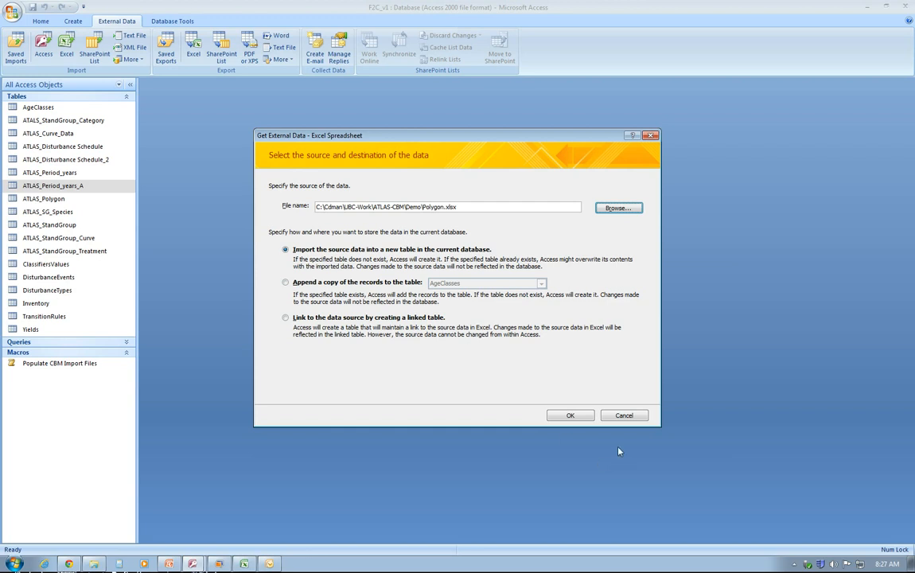
# Step: Set up the import into a new table with the first row as column headings and no primary key
pyautogui.click(566, 414)
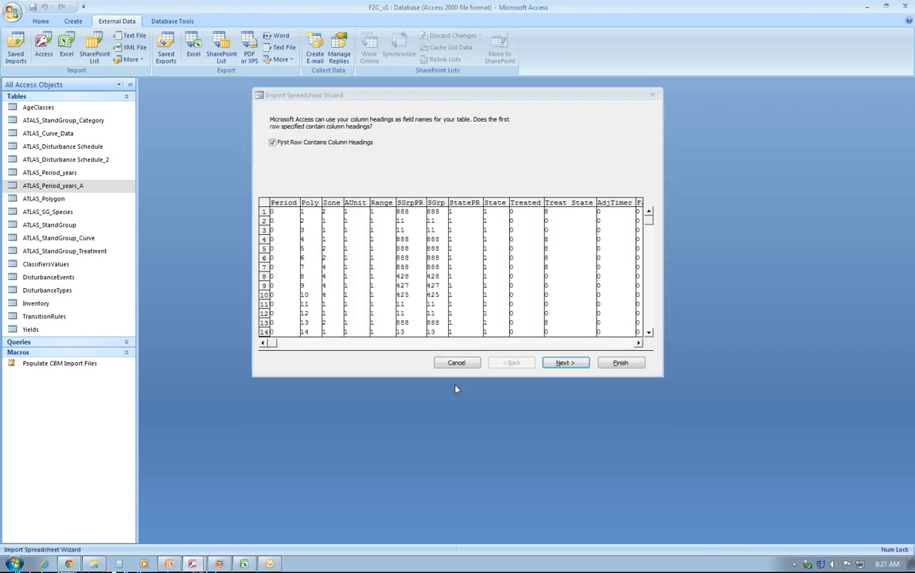
pyautogui.click(564, 363)
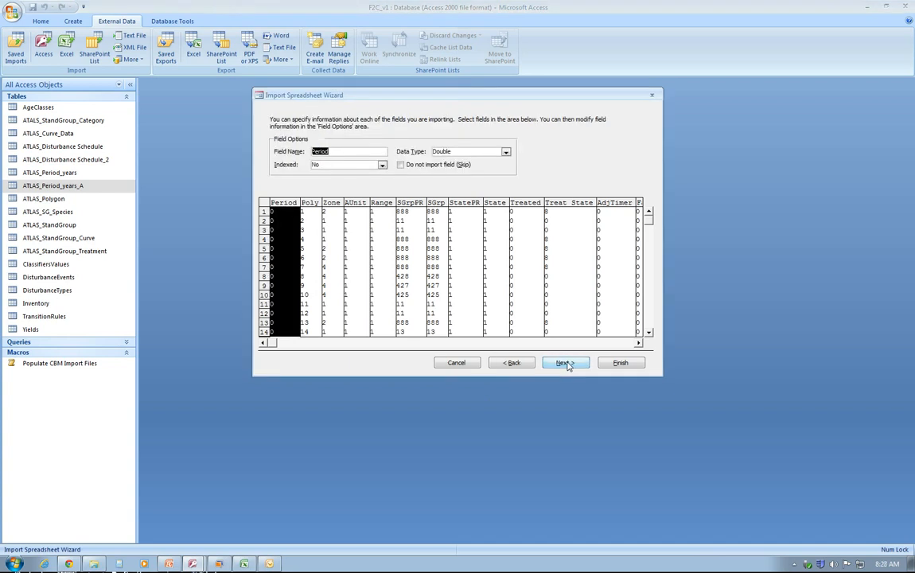
pyautogui.click(570, 364)
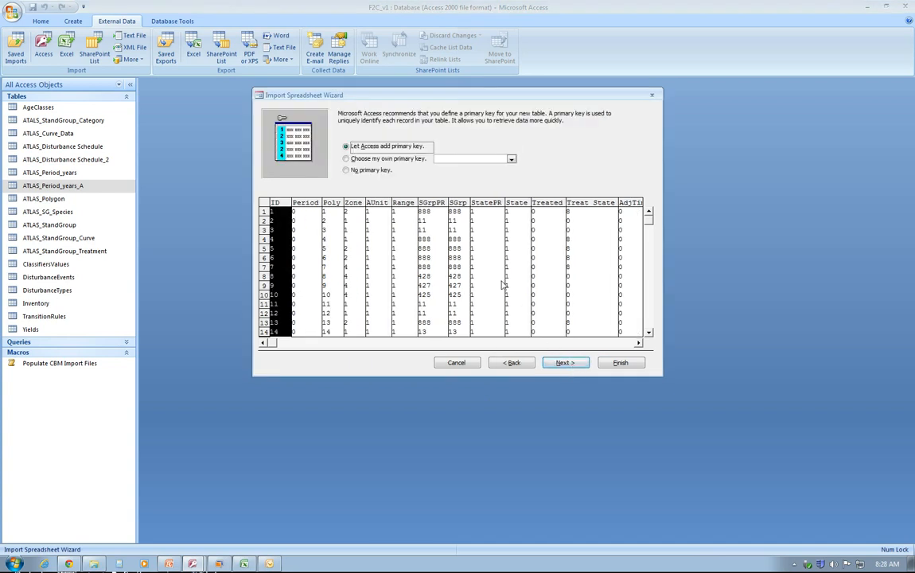
pyautogui.click(380, 172)
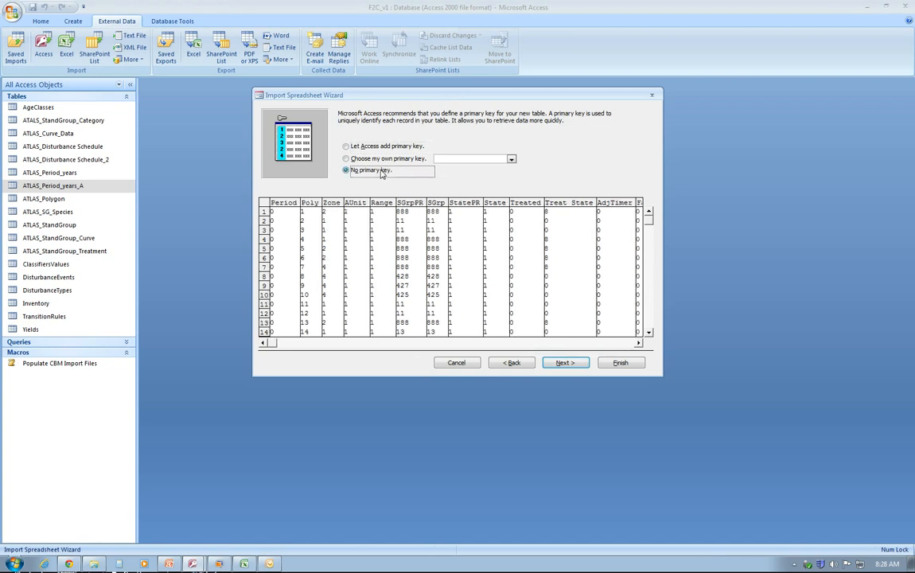
pyautogui.click(572, 364)
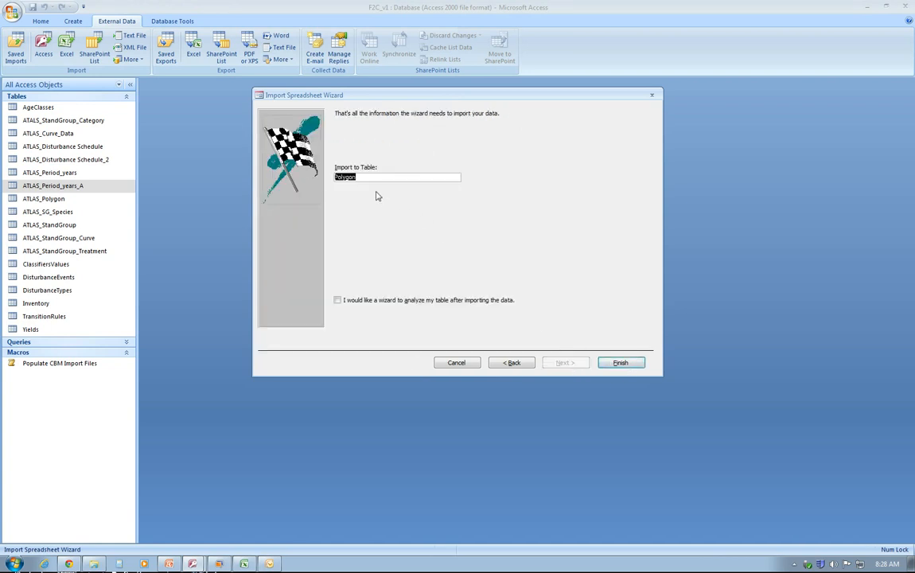
# Step: Name the destination table ATLAS_Polygon_2 and finish the import without saving the import steps
pyautogui.click(335, 176)
pyautogui.write('ATLAS_')
pyautogui.click(619, 363)
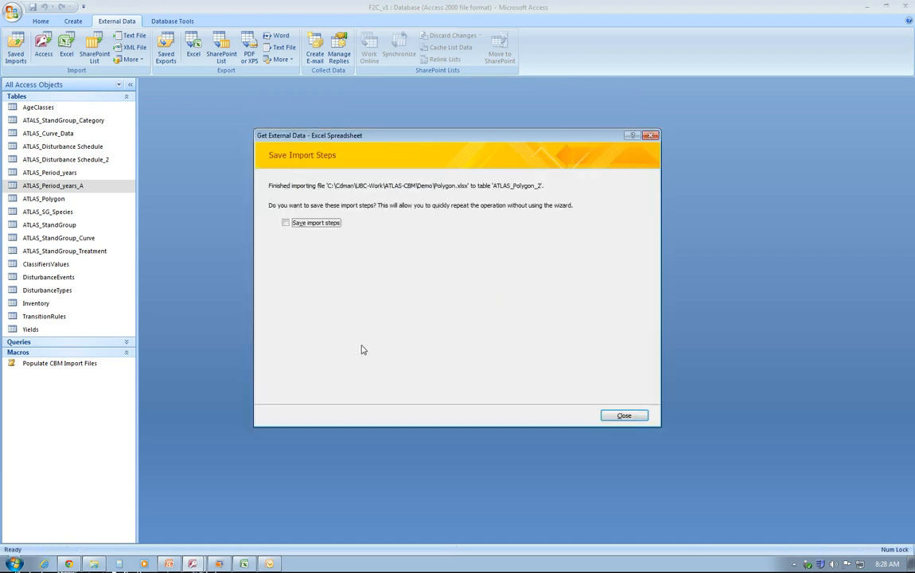
pyautogui.click(627, 416)
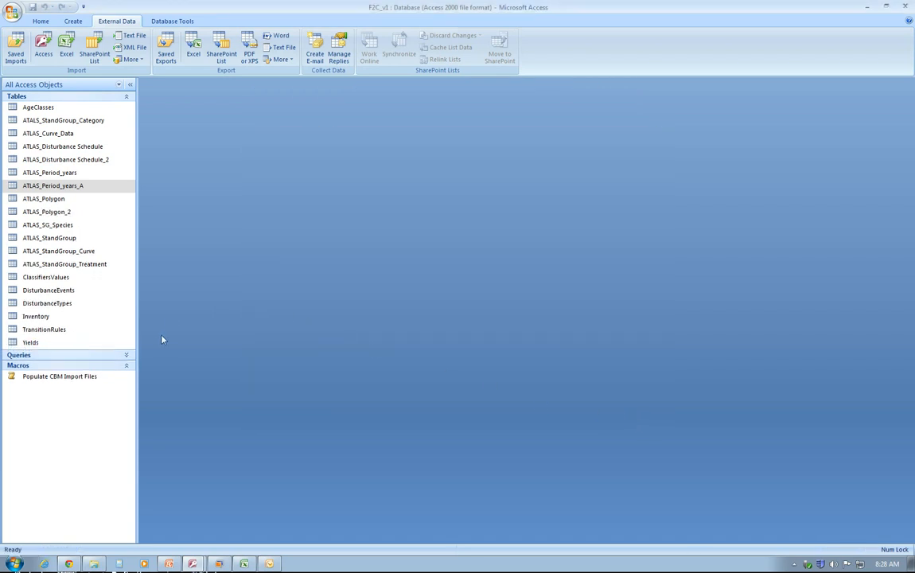
# Step: Check the imported records in the ATLAS_Polygon_2 table through to the last one, and close the table
pyautogui.doubleClick(47, 212)
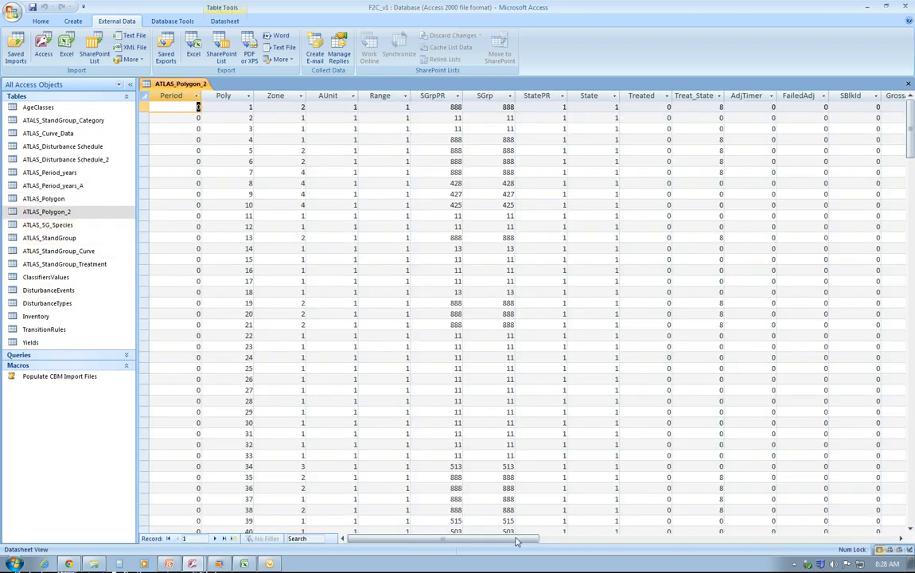
pyautogui.moveTo(516, 541); pyautogui.dragTo(464, 543)
pyautogui.click(226, 539)
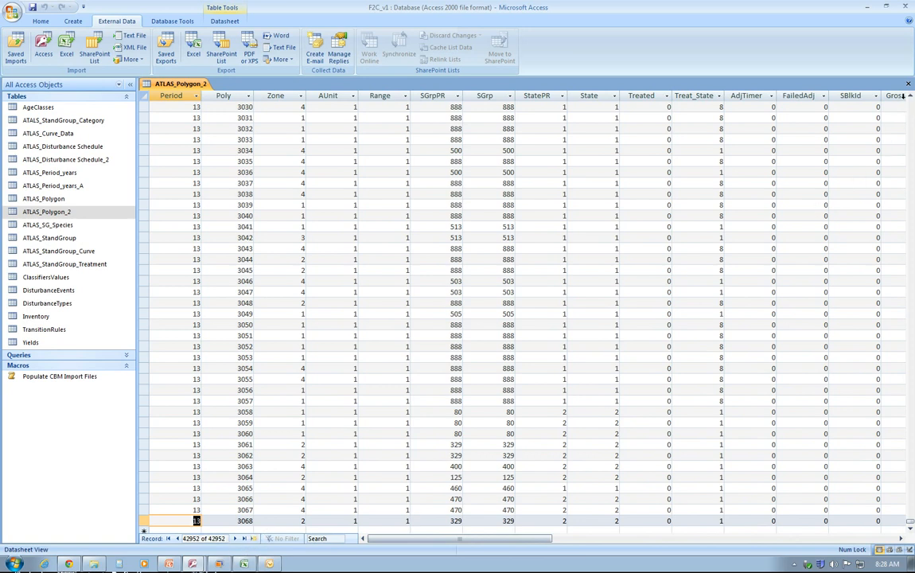
pyautogui.click(908, 84)
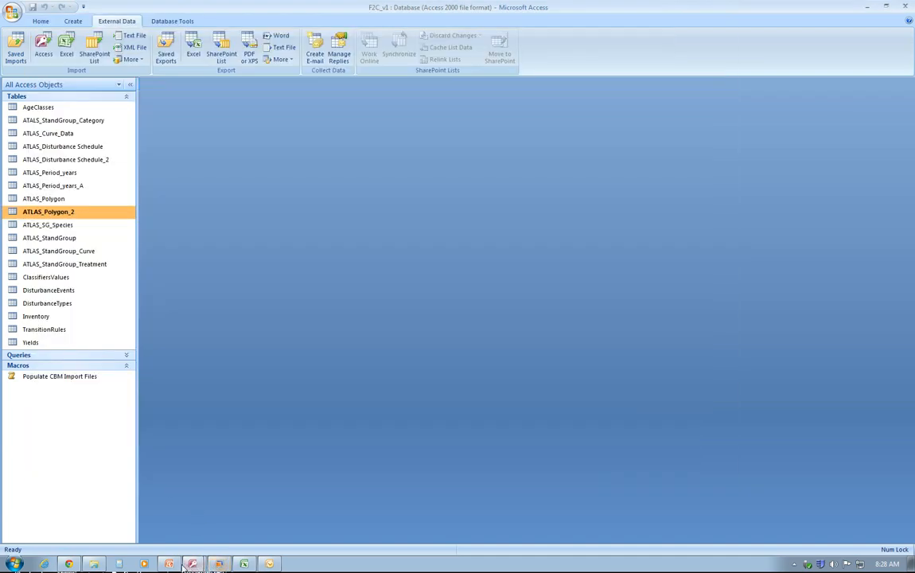
# Step: Switch to the F2C_pres.pptx presentation in PowerPoint and display slide 9, "Step by Step Example – Use the tool"
pyautogui.click(190, 564)
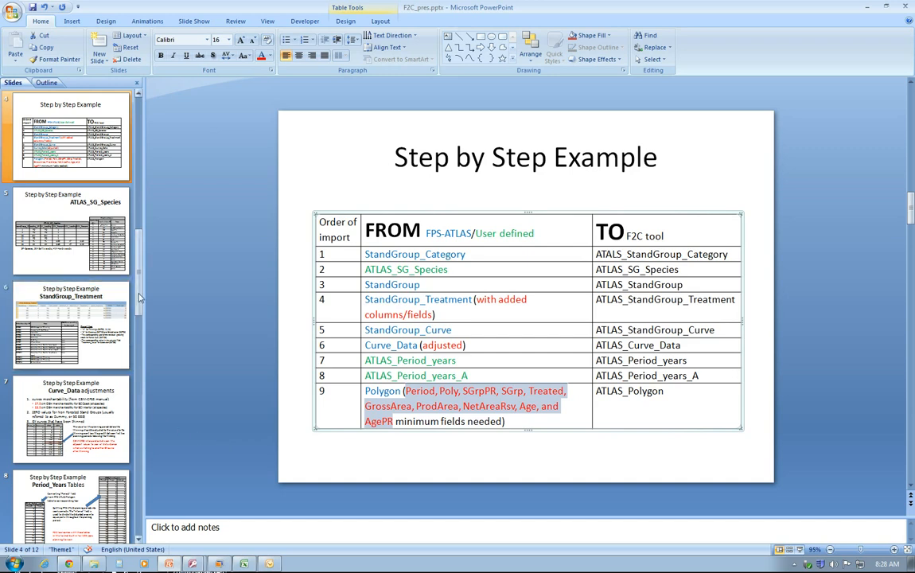
pyautogui.moveTo(138, 297); pyautogui.dragTo(137, 415)
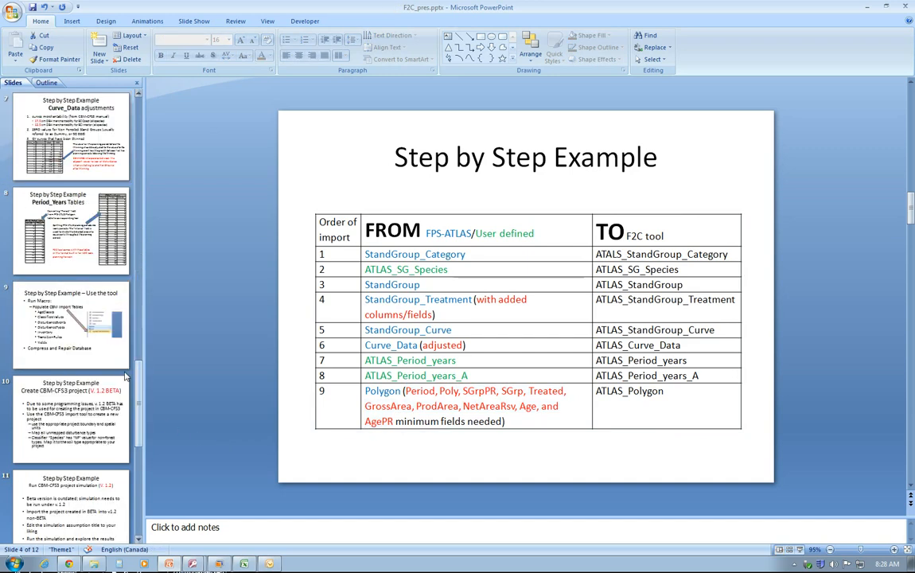
pyautogui.click(101, 292)
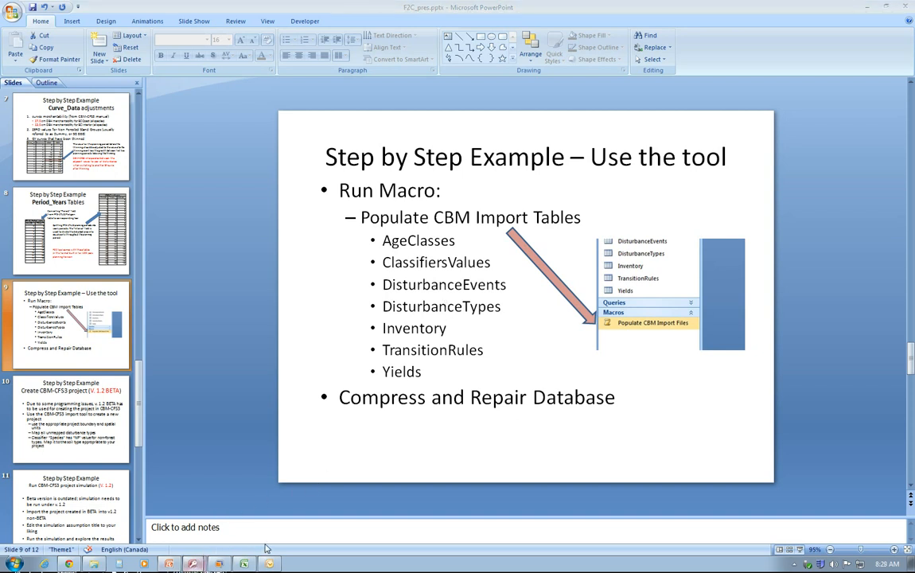
# Step: Return to the F2C_v1 database in Access, run the Populate CBM Import Files macro, and close the database
pyautogui.click(193, 564)
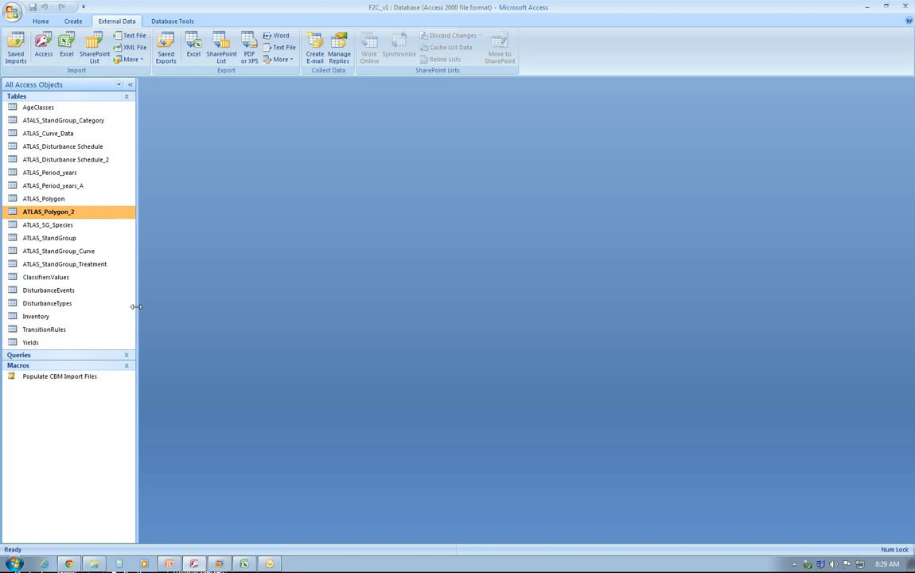
pyautogui.doubleClick(56, 377)
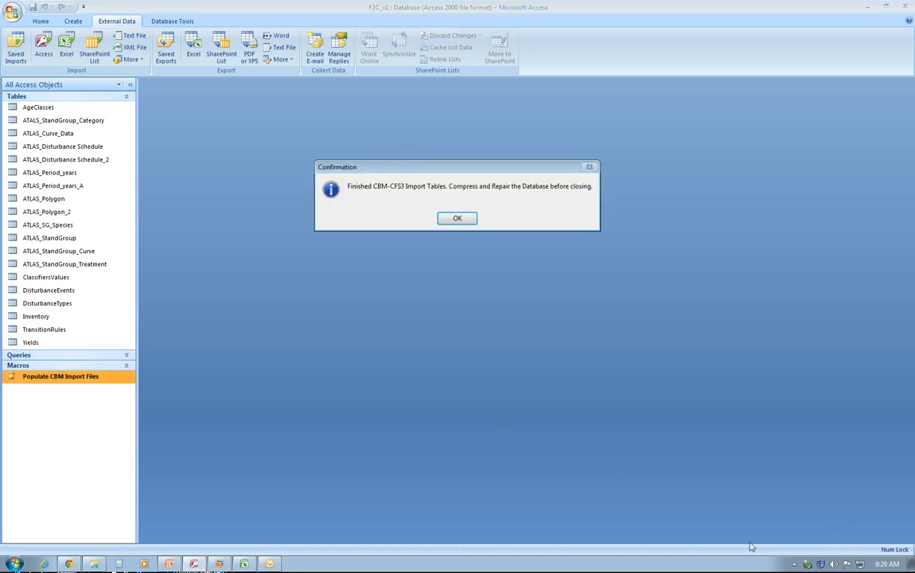
pyautogui.click(459, 219)
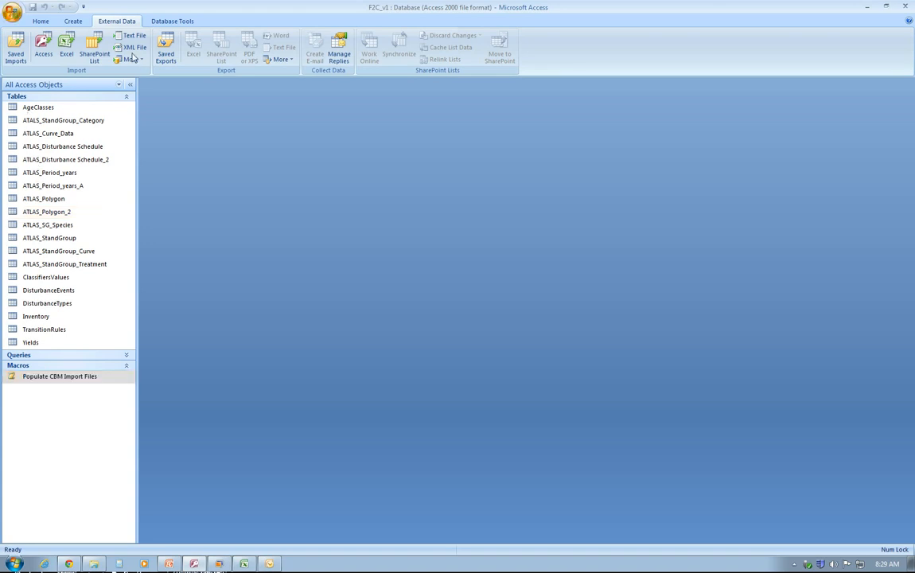
pyautogui.click(905, 6)
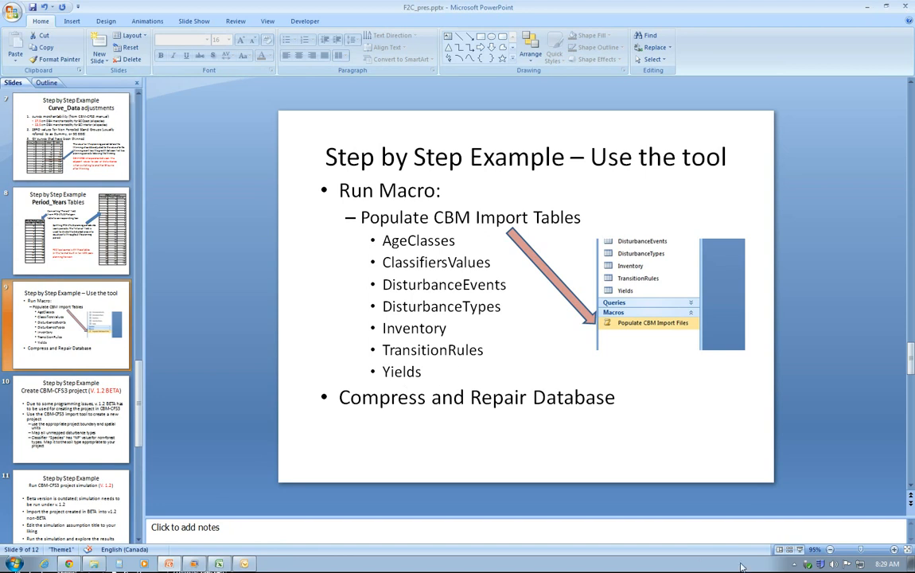
pyautogui.click(794, 564)
pyautogui.rightClick(800, 519)
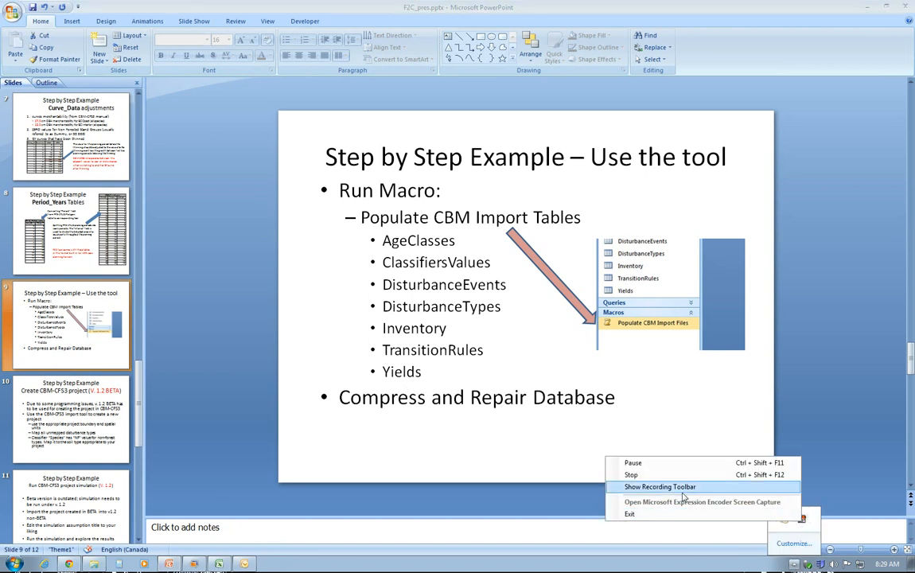